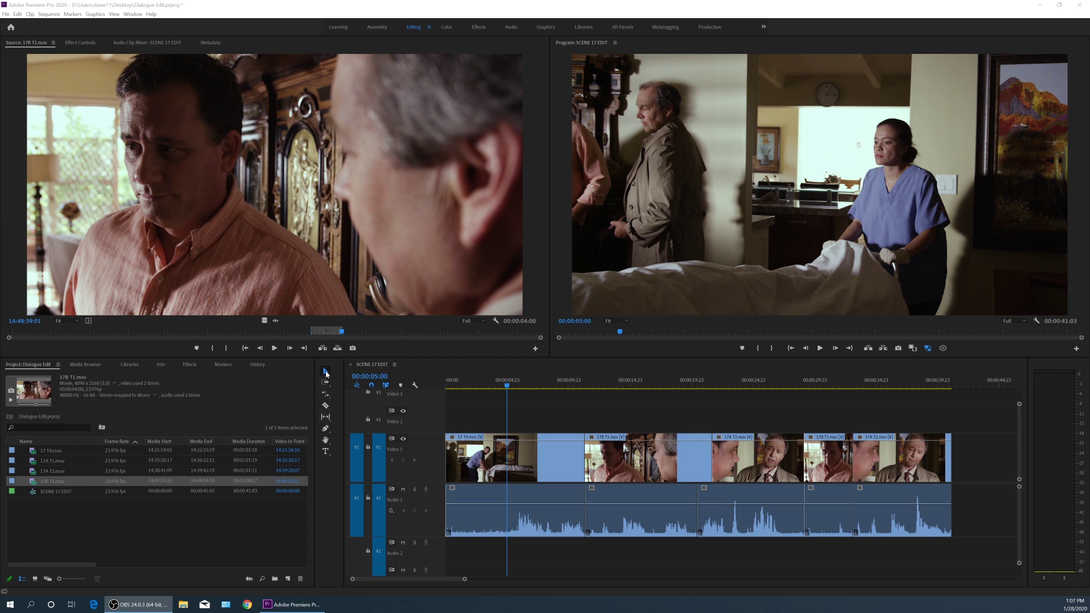
From the Slip/Slide tool flyout, check Ripple Edit, then switch to the Slip Tool (Y).
{"action": "left_click", "coordinate": [328, 420]}
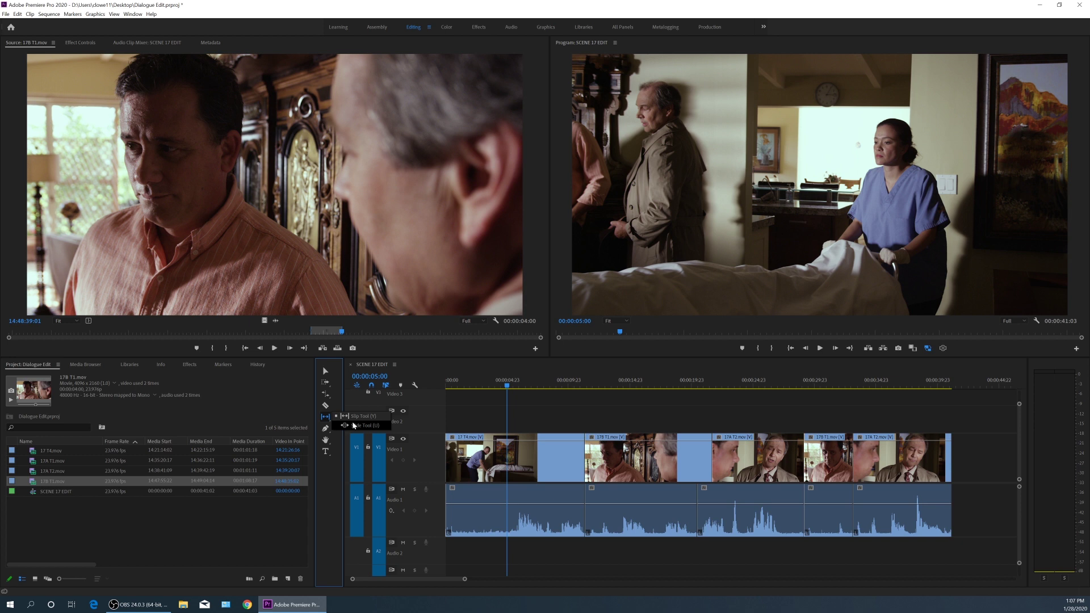
{"action": "left_click", "coordinate": [330, 463]}
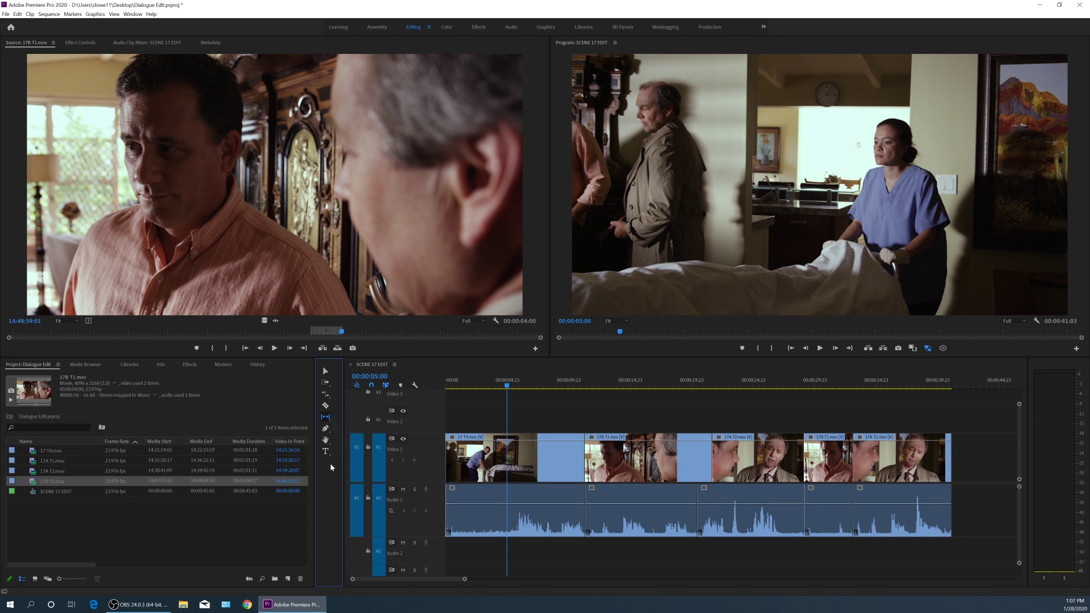
{"action": "left_click", "coordinate": [325, 393]}
{"action": "left_click", "coordinate": [327, 417]}
{"action": "left_click", "coordinate": [324, 479]}
Select the 17B T1 clip and zoom the timeline in around 00:00:30:02.
{"action": "left_click", "coordinate": [827, 511]}
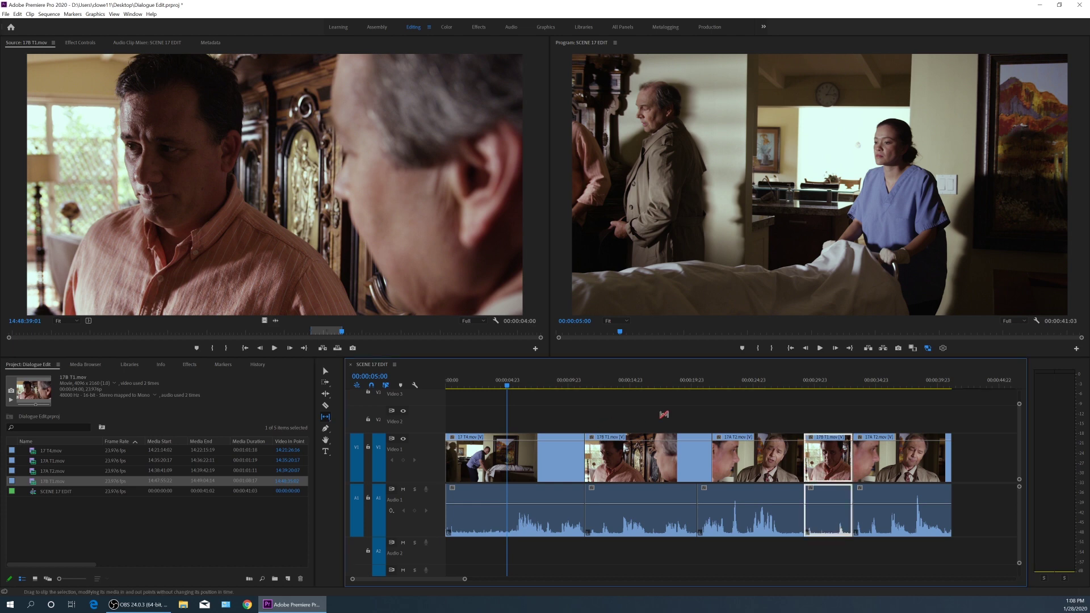
{"action": "left_click", "coordinate": [814, 386]}
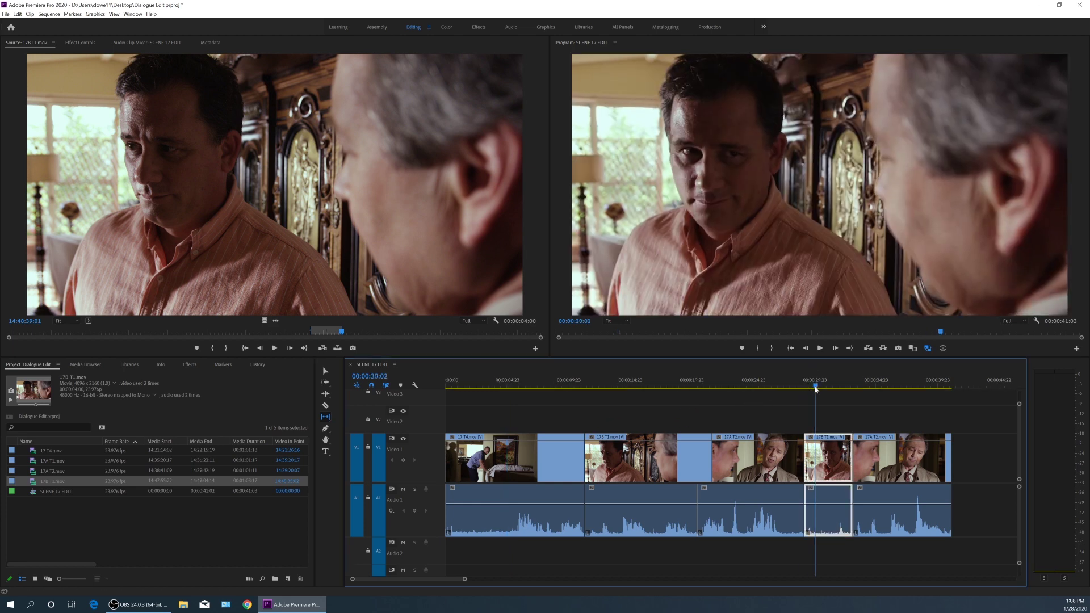
{"action": "key", "text": "="}
{"action": "key", "text": "="}
{"action": "key", "text": "="}
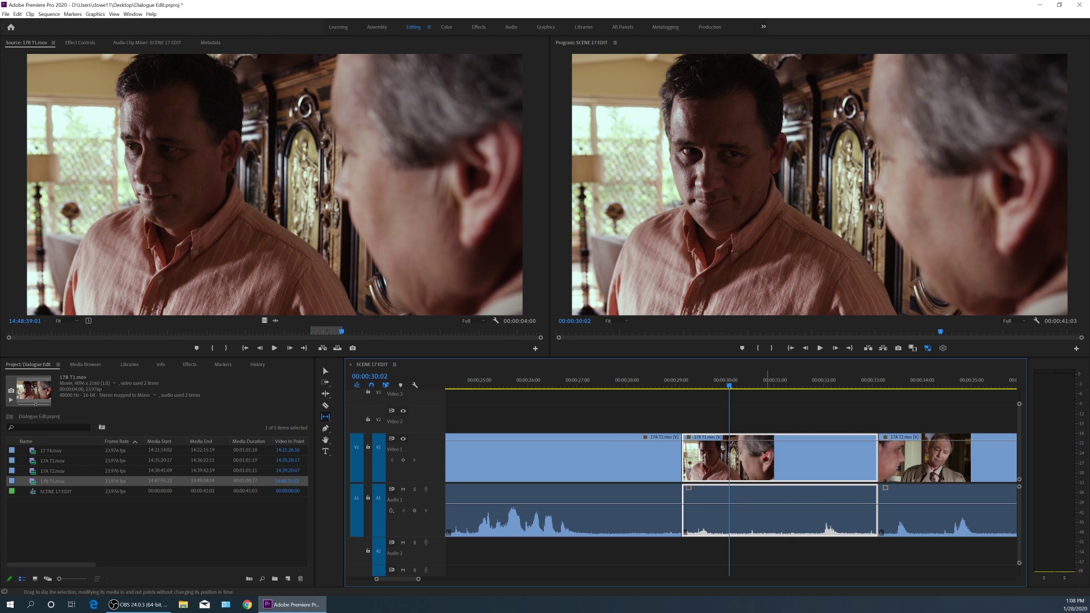
Slip the 17B T1 clip's content 6 frames earlier, then later to +00:00:01:12.
{"action": "left_click_drag", "start_coordinate": [761, 454], "coordinate": [785, 458]}
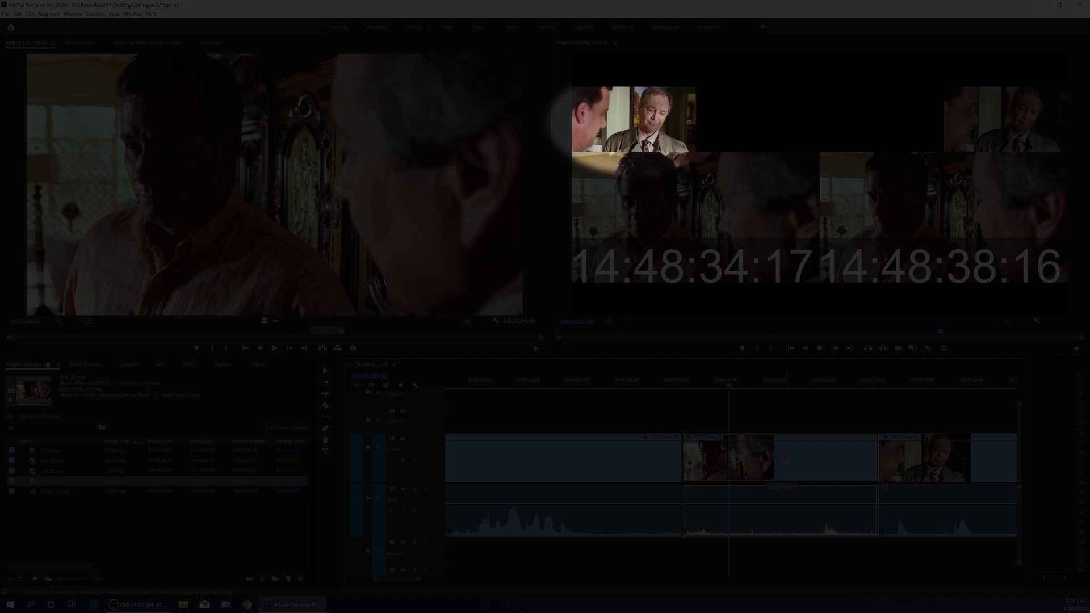
{"action": "left_click_drag", "start_coordinate": [784, 459], "coordinate": [784, 459]}
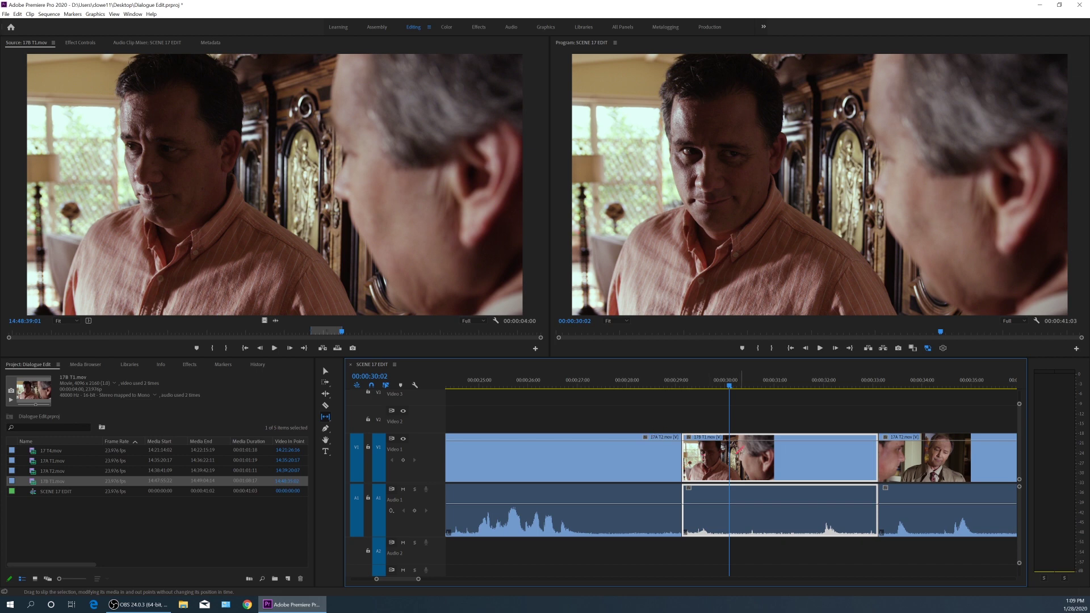
{"action": "left_click_drag", "start_coordinate": [739, 450], "coordinate": [737, 450]}
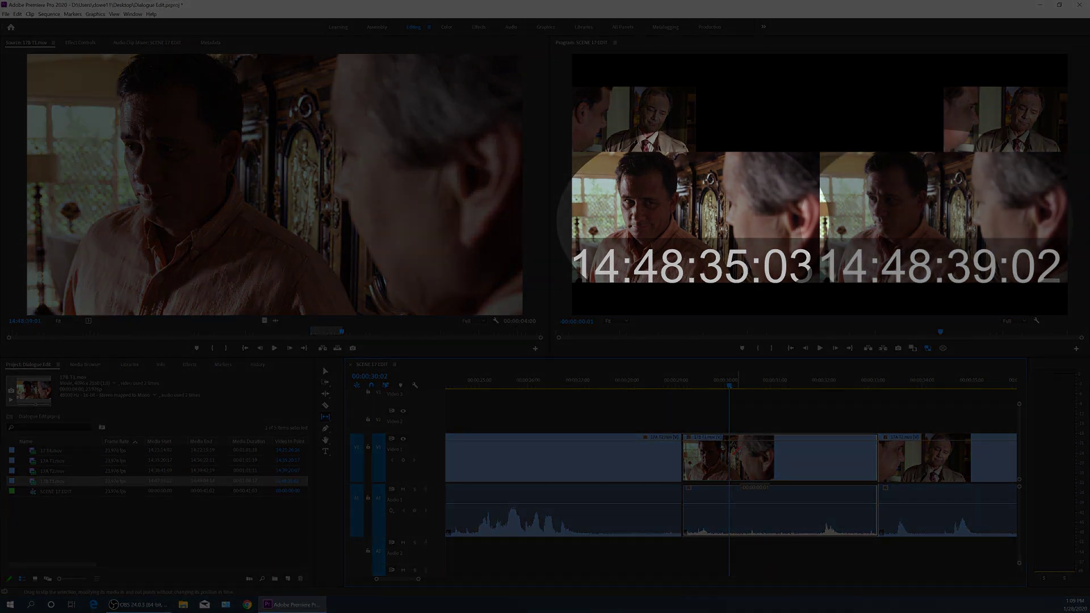
{"action": "left_click_drag", "start_coordinate": [738, 450], "coordinate": [777, 452]}
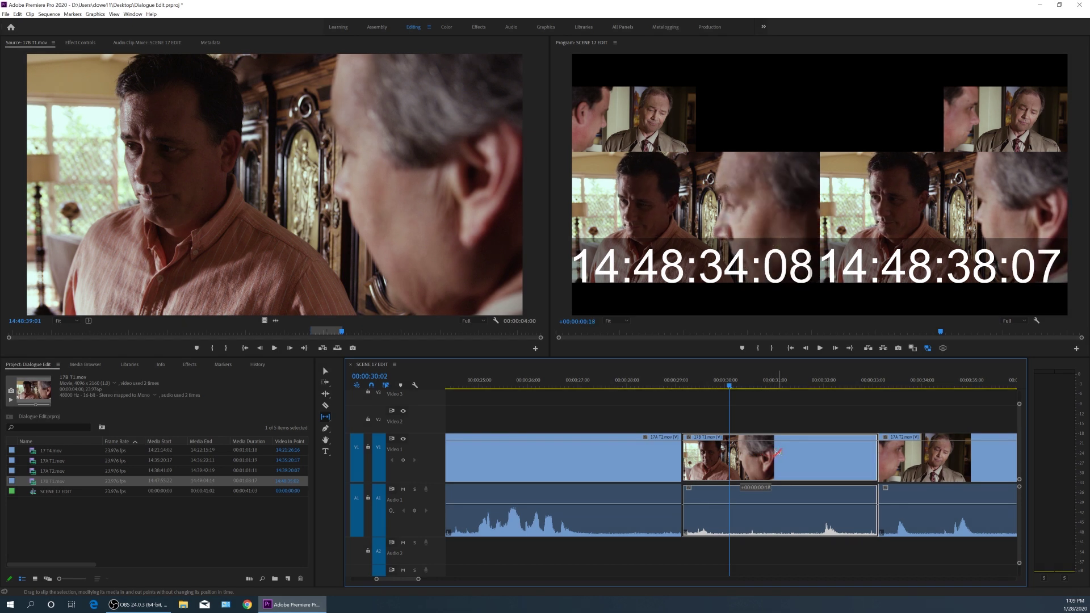
{"action": "mouse_move", "coordinate": [777, 452]}
{"action": "left_mouse_down"}
{"action": "mouse_move", "coordinate": [824, 454]}
{"action": "mouse_move", "coordinate": [761, 458]}
{"action": "left_mouse_up"}
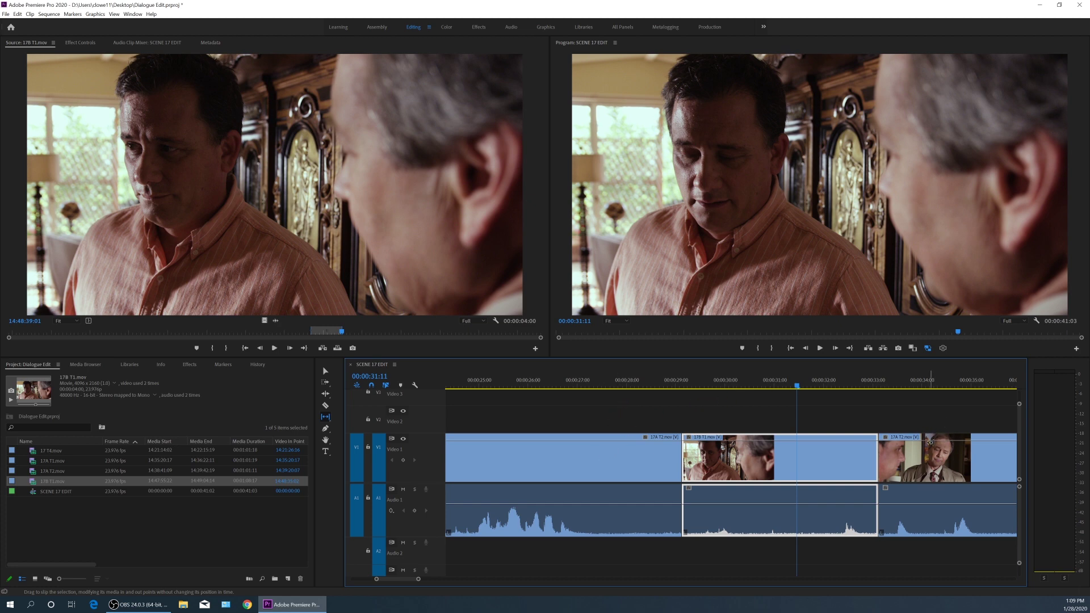
Slip the 17B T1 clip 17 frames later, then settle on a small final slip.
{"action": "left_click_drag", "start_coordinate": [754, 457], "coordinate": [800, 460]}
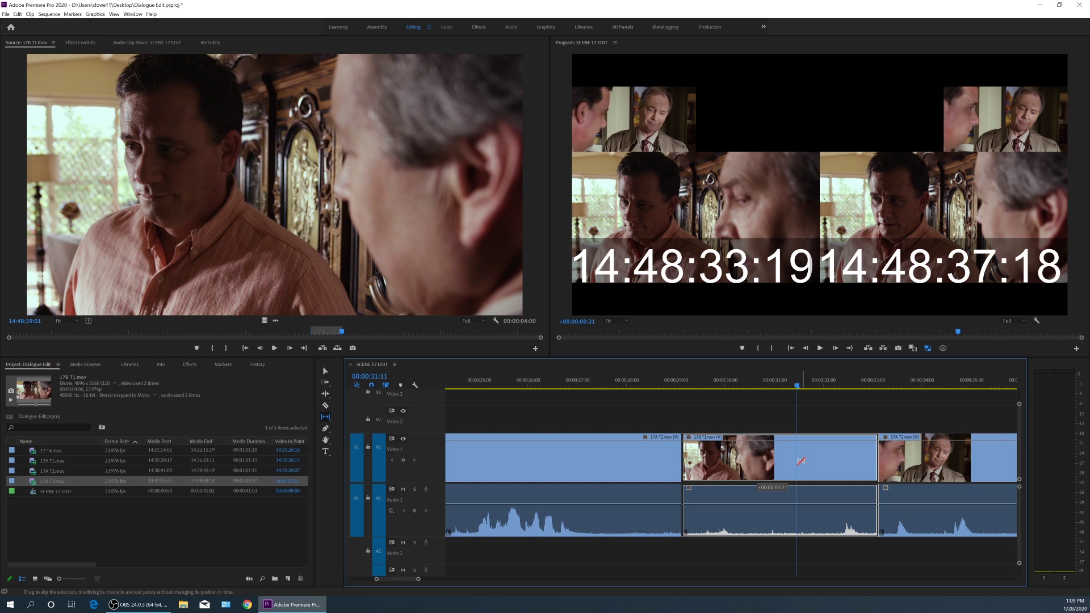
{"action": "left_click_drag", "start_coordinate": [800, 461], "coordinate": [801, 461]}
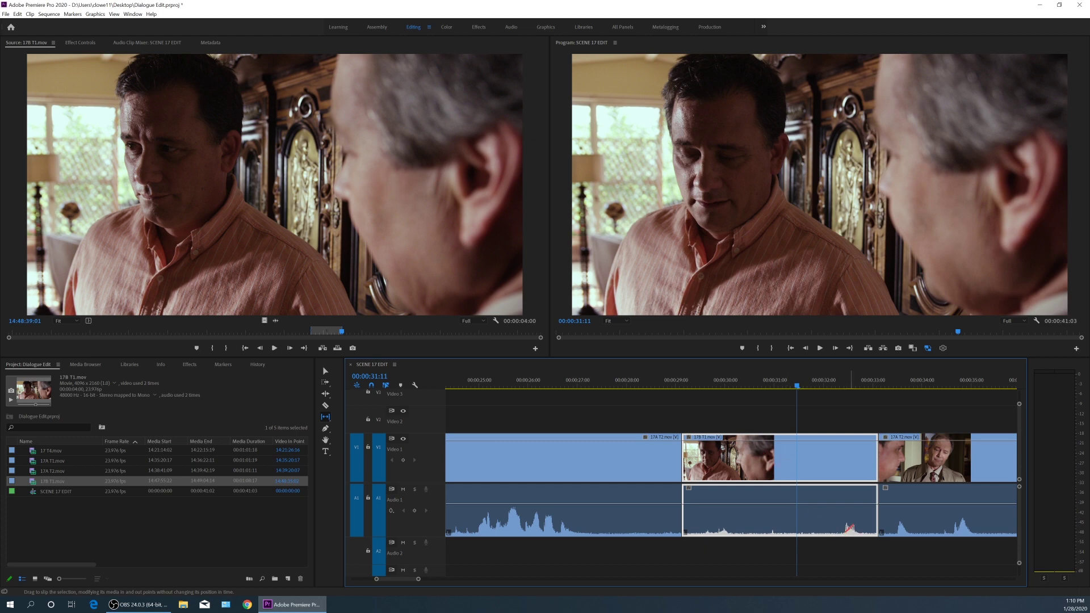
{"action": "left_click_drag", "start_coordinate": [774, 466], "coordinate": [780, 466]}
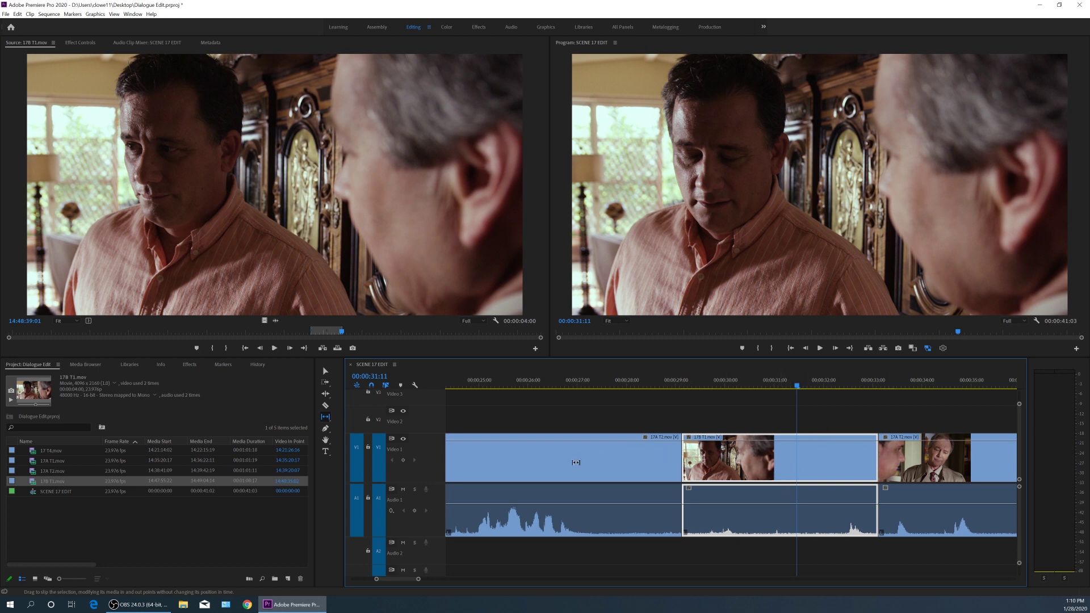
{"action": "key", "text": "u"}
{"action": "left_click_drag", "start_coordinate": [779, 456], "coordinate": [756, 459]}
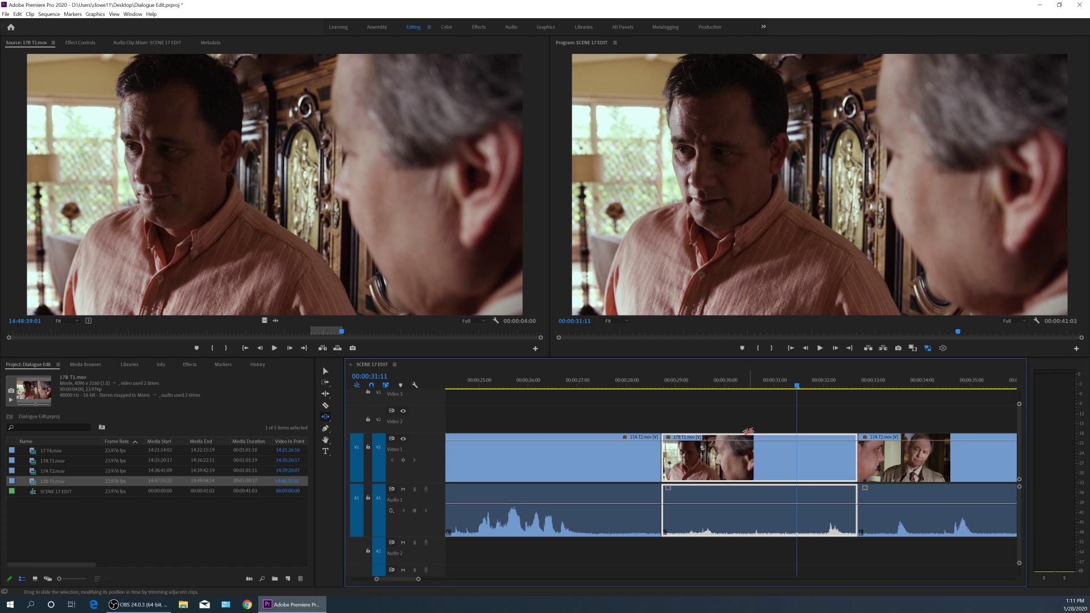
{"action": "left_click_drag", "start_coordinate": [748, 431], "coordinate": [769, 433]}
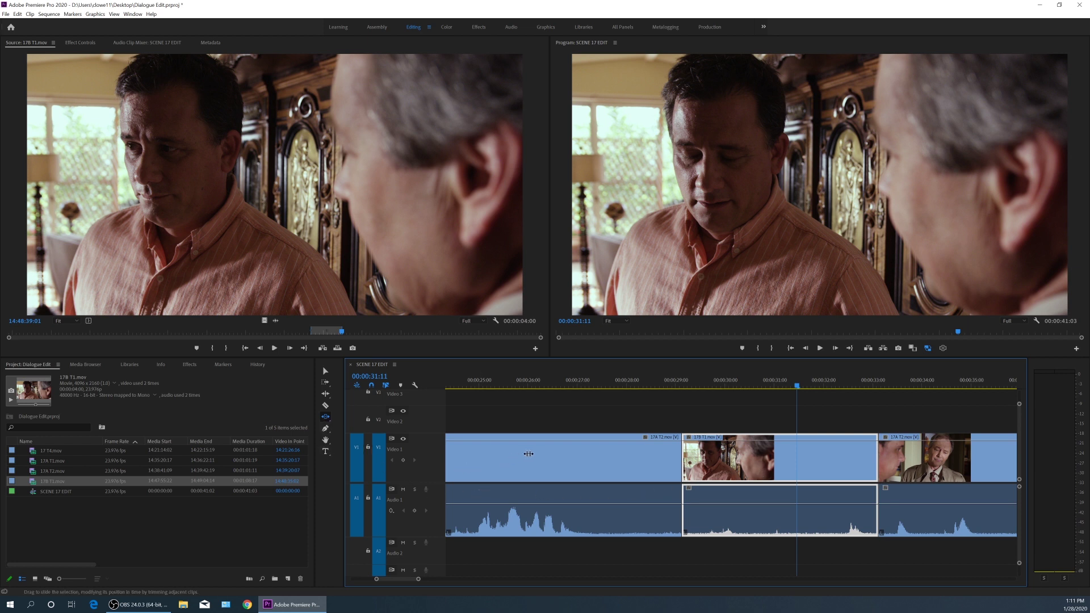
{"action": "key", "text": "p"}
{"action": "key", "text": "Left"}
{"action": "key", "text": "Left"}
{"action": "key", "text": "Left"}
{"action": "key", "text": "Left"}
{"action": "key", "text": "Left"}
{"action": "key", "text": "Left"}
{"action": "key", "text": "Left"}
{"action": "key", "text": "Left"}
{"action": "key", "text": "Left"}
{"action": "key", "text": "Left"}
{"action": "key", "text": "Left"}
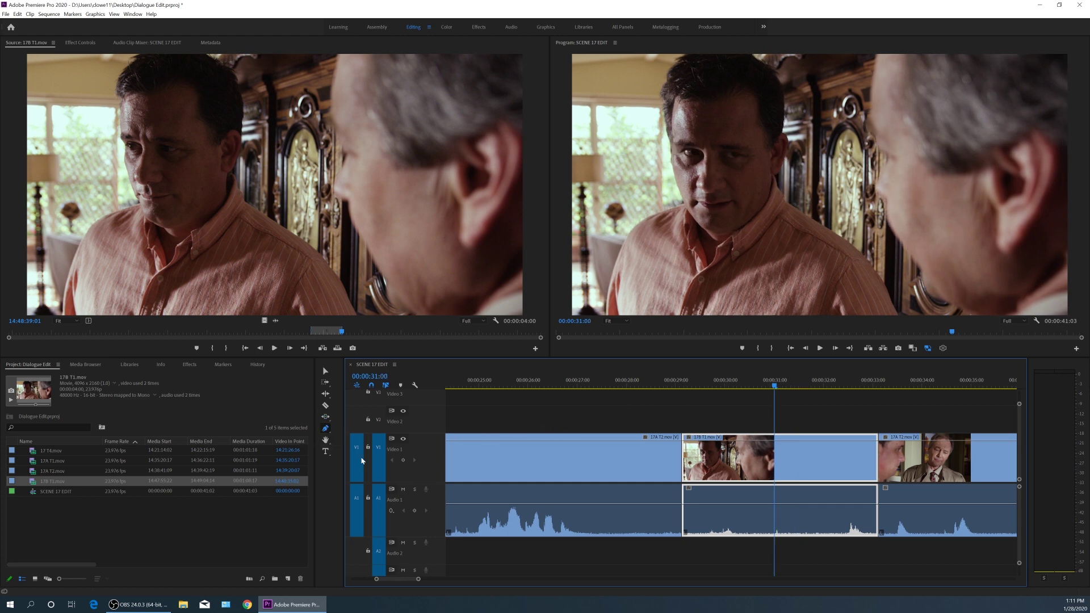